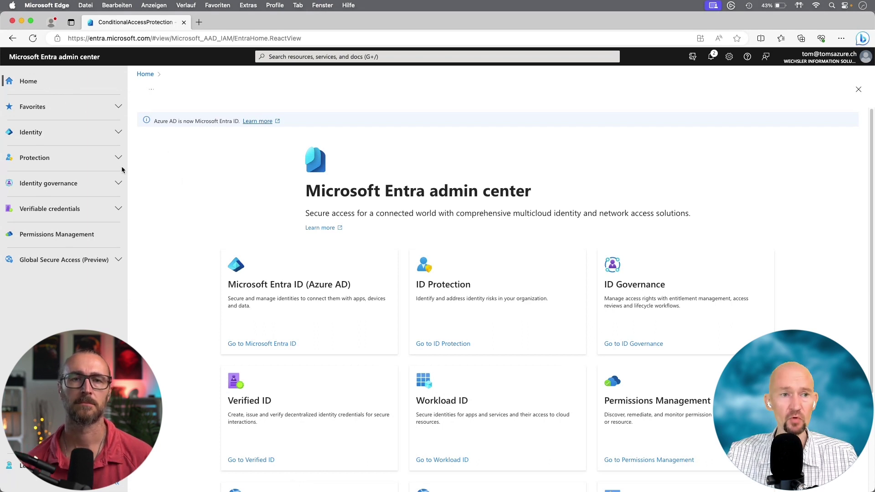
# Open the list of existing authentication contexts under Conditional Access in the Protection area
pyautogui.click(45, 160)
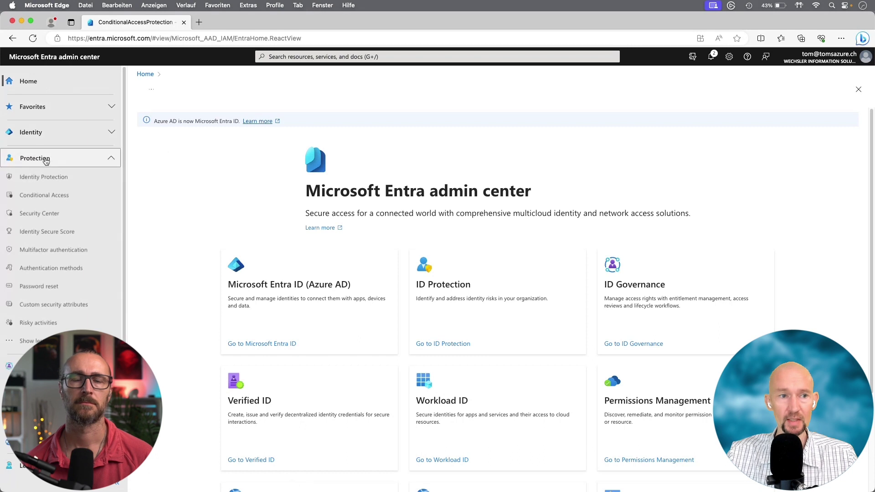
pyautogui.click(47, 199)
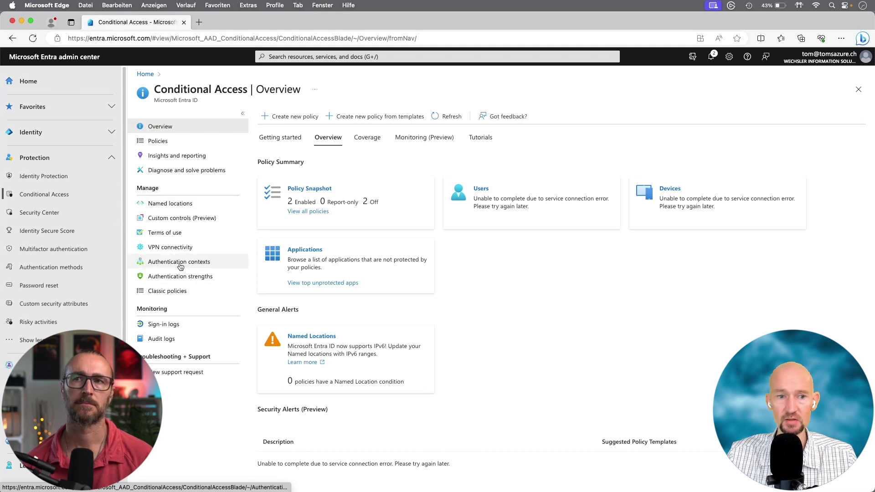
pyautogui.click(180, 266)
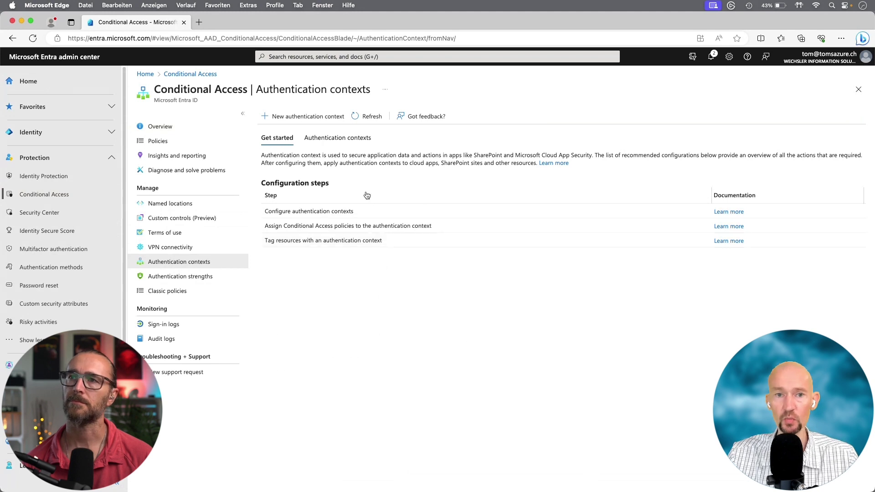
pyautogui.click(345, 137)
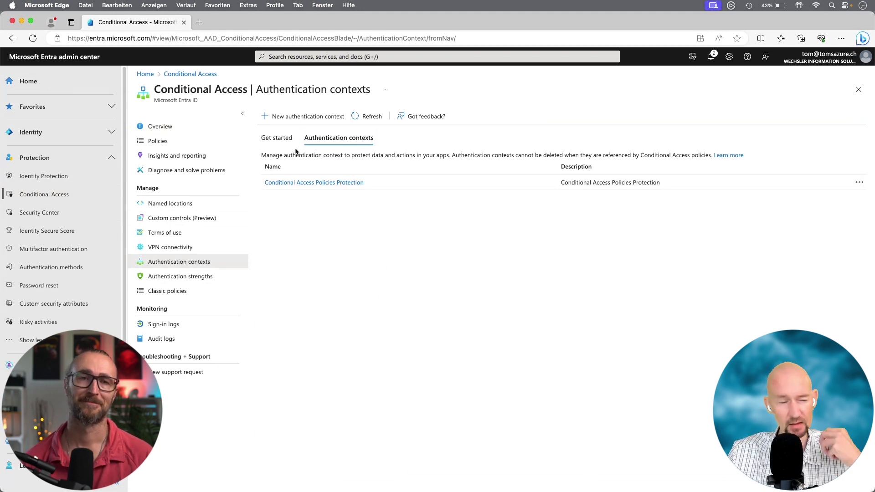
# Examine the form for a new authentication context and its available IDs, and leave it without saving
pyautogui.click(295, 117)
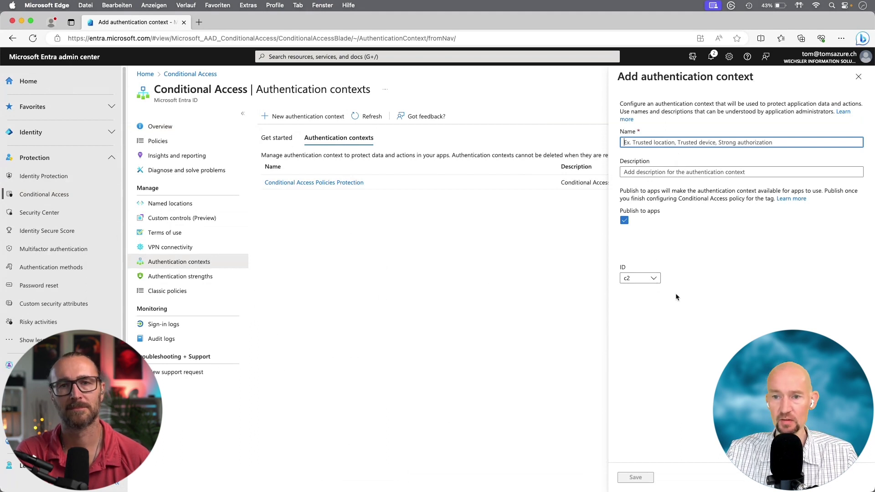
pyautogui.click(653, 281)
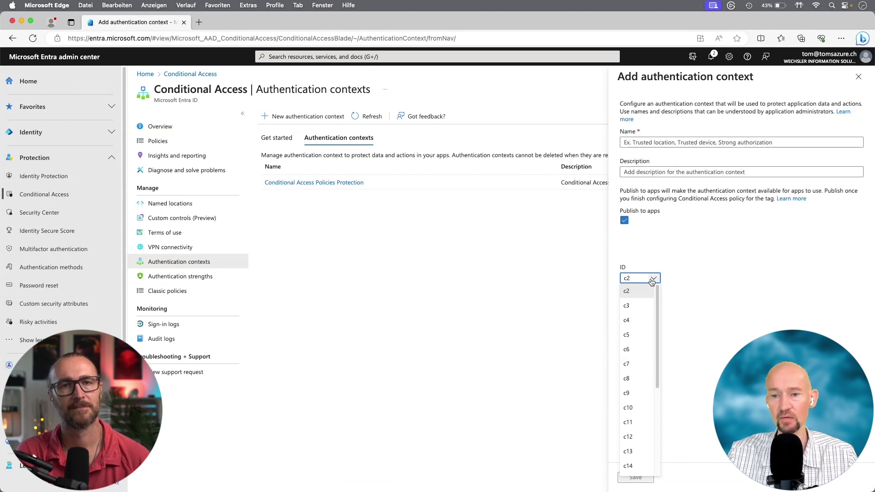
pyautogui.click(658, 250)
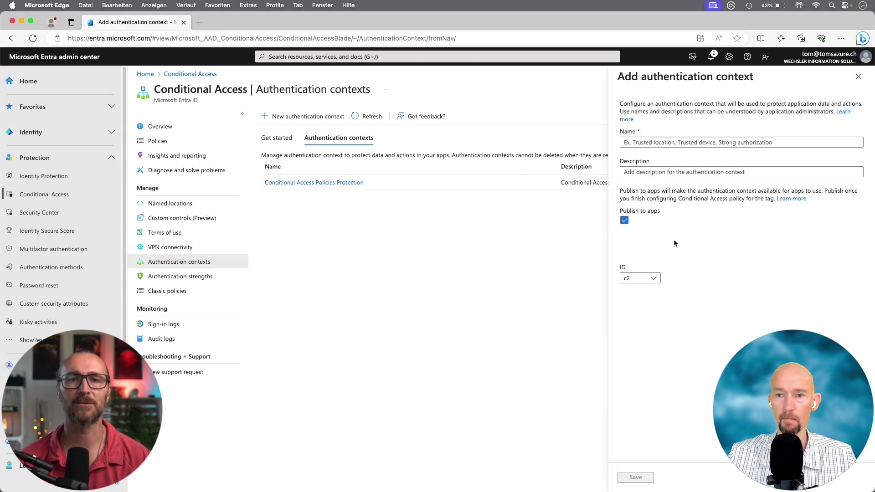
pyautogui.click(306, 209)
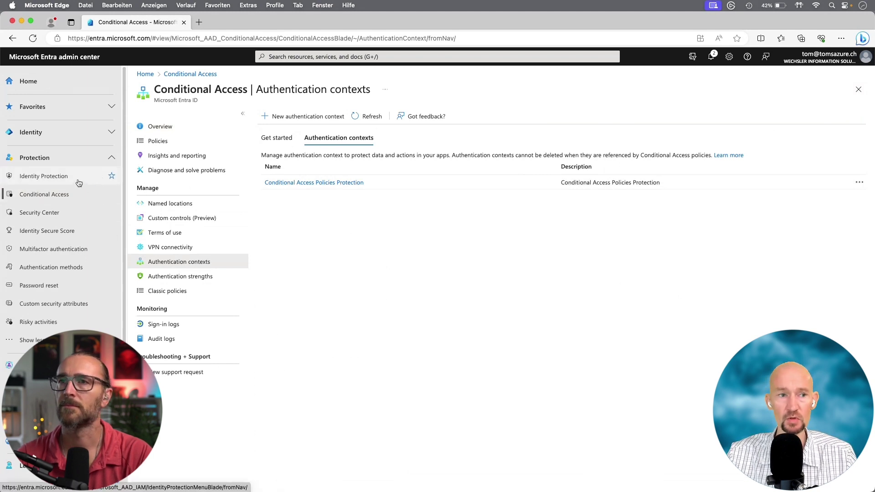
# Open the protected actions of the Identity area's roles and administrators
pyautogui.click(58, 139)
pyautogui.click(52, 245)
pyautogui.click(47, 266)
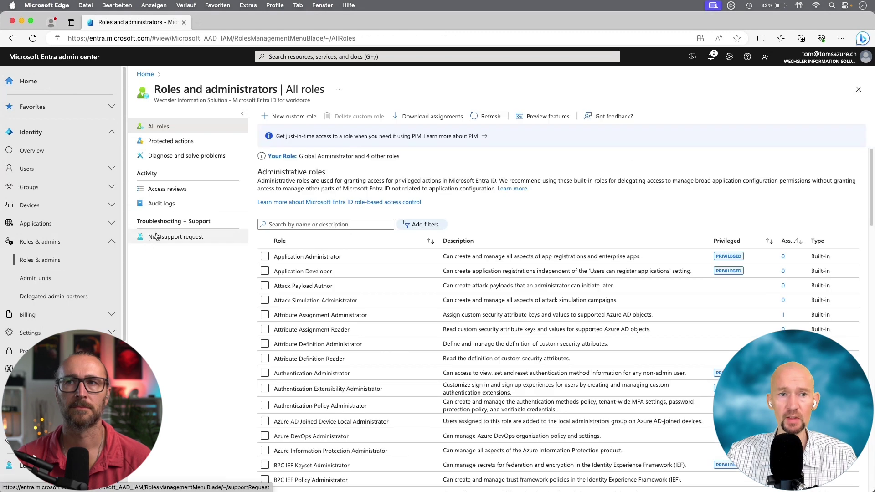
pyautogui.click(176, 143)
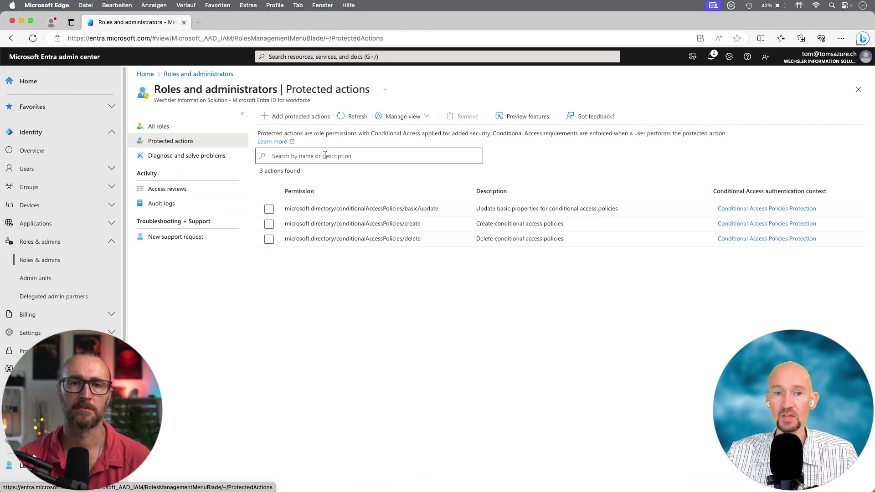
# Start adding protected actions and check which Conditional Access authentication contexts can be chosen
pyautogui.click(304, 117)
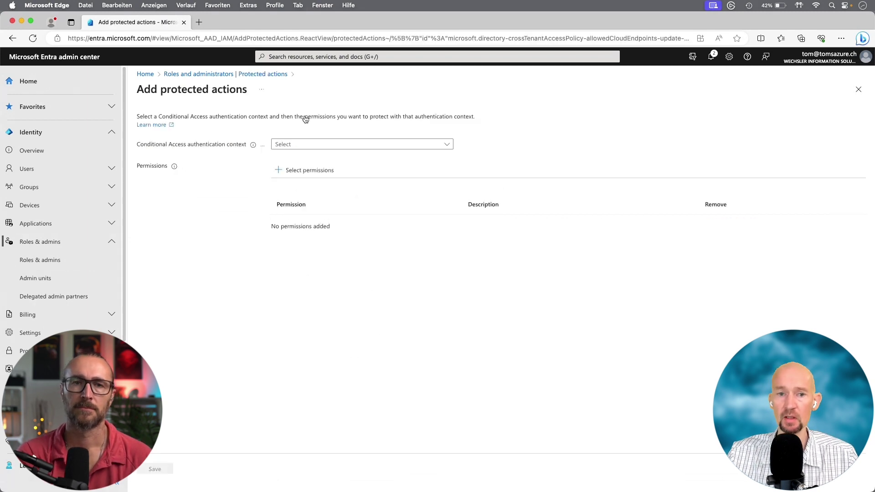
pyautogui.click(314, 146)
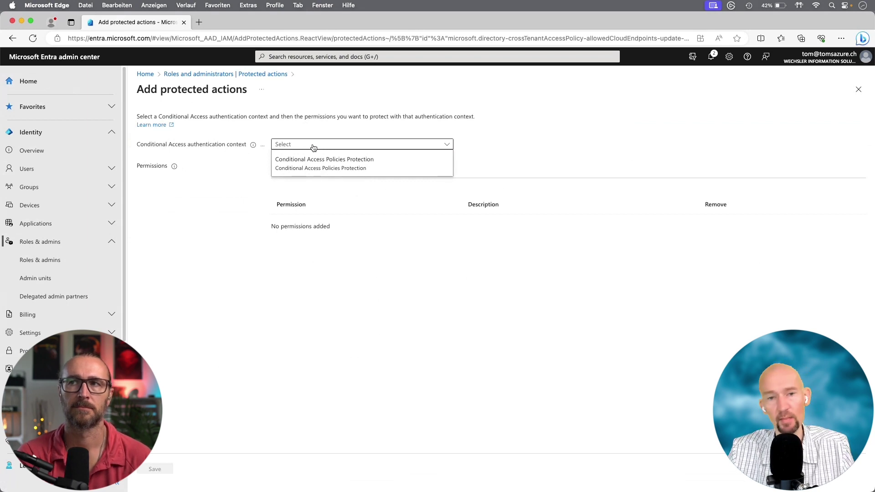
pyautogui.click(310, 278)
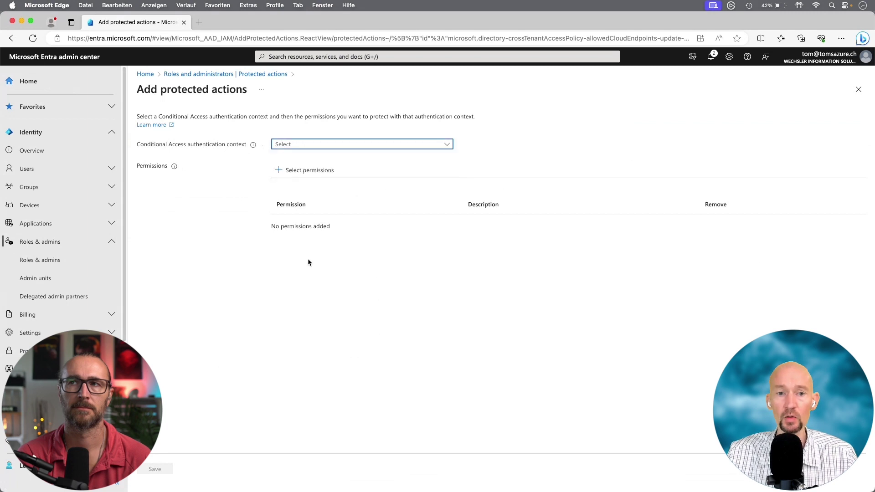
# Examine the names and descriptions of the permissions that can be added as protected actions
pyautogui.click(306, 176)
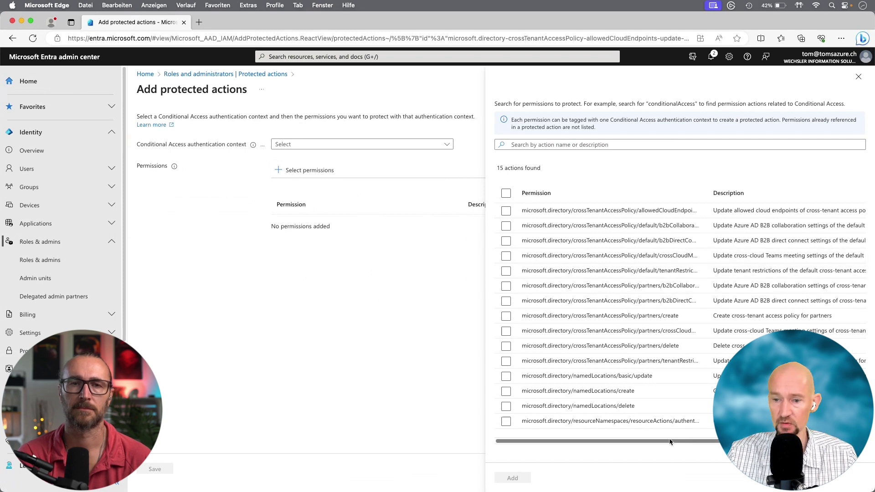
pyautogui.moveTo(668, 442); pyautogui.dragTo(698, 442)
pyautogui.hscroll(-2, 669, 289)
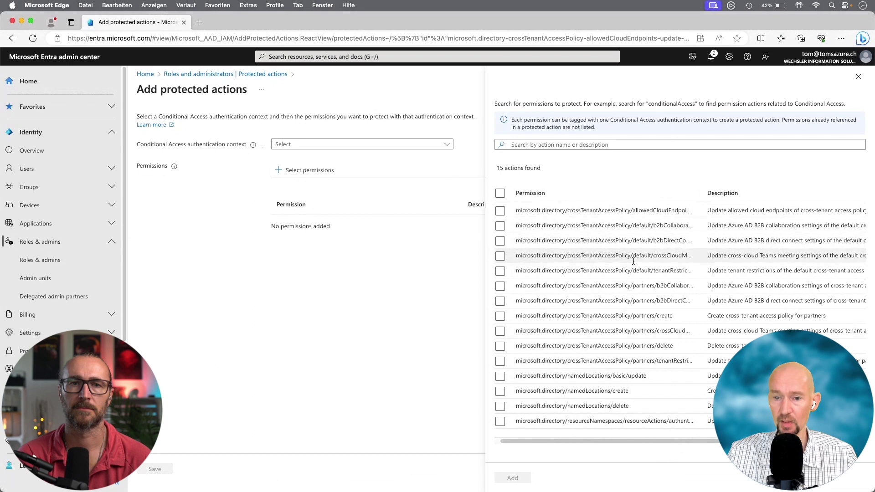
pyautogui.moveTo(657, 443); pyautogui.dragTo(731, 443)
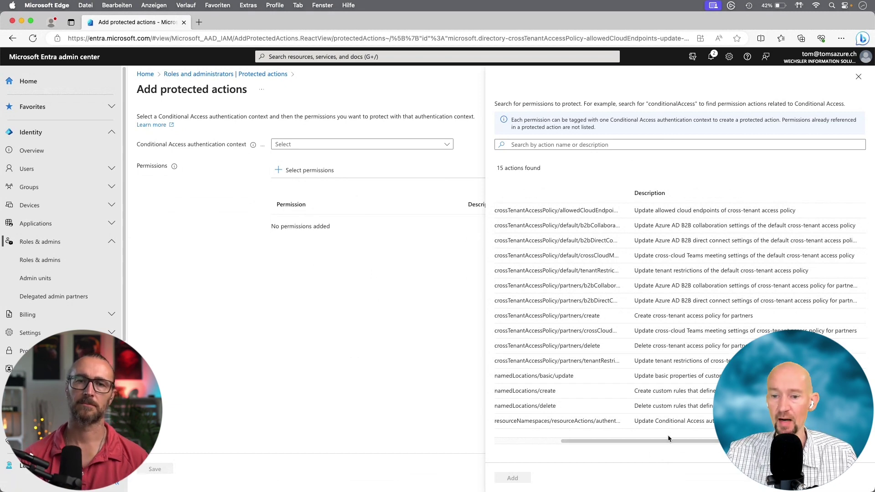
pyautogui.moveTo(667, 444); pyautogui.dragTo(582, 439)
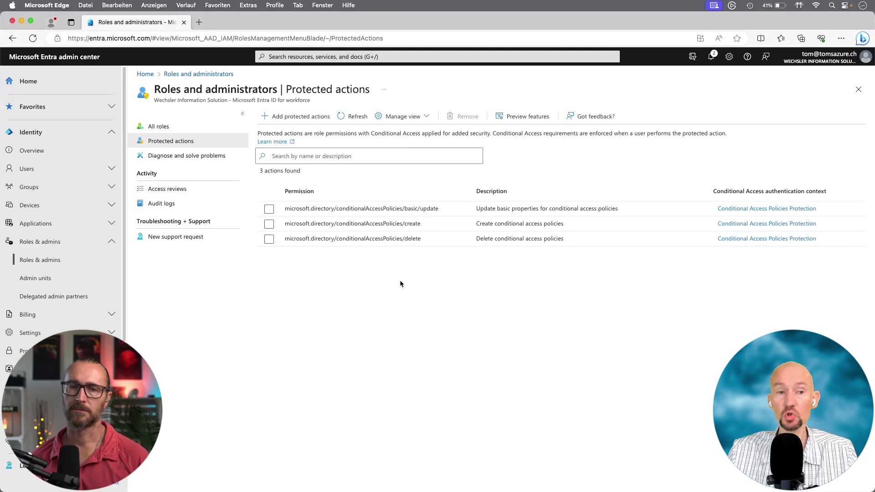
# Open the Conditional Access policy MFA RDP DC01 and examine its user assignments
pyautogui.click(102, 132)
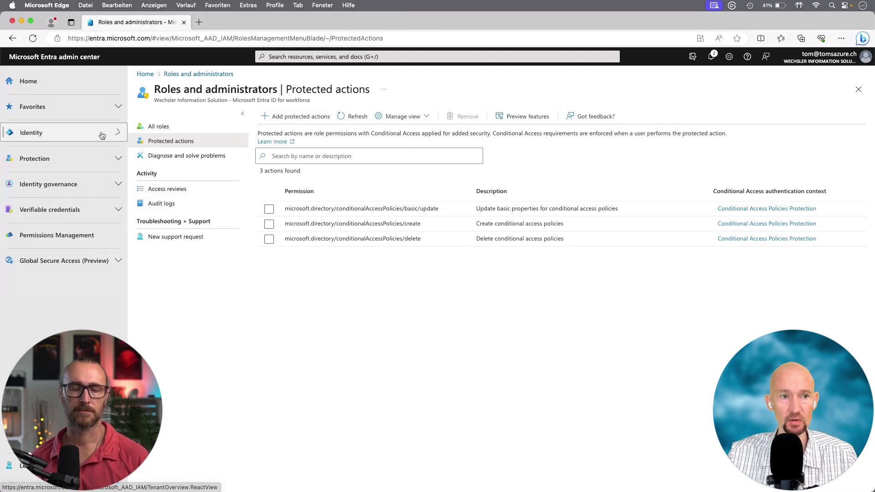
pyautogui.click(74, 159)
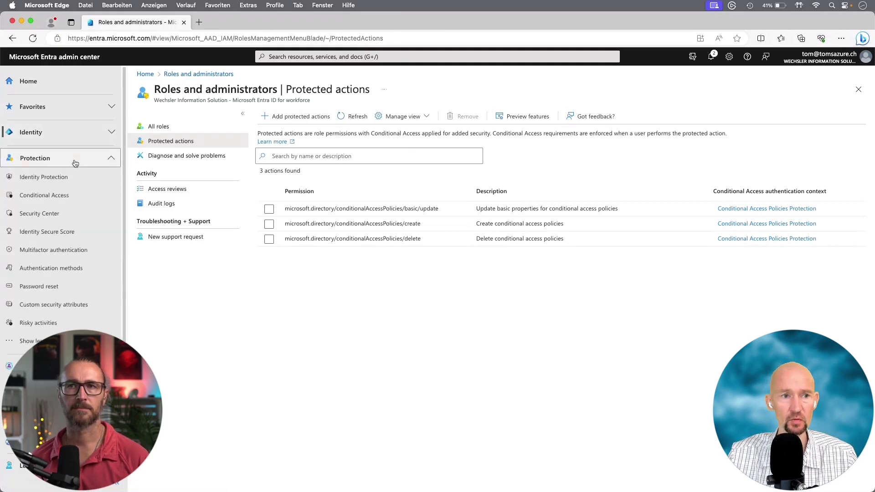
pyautogui.click(60, 196)
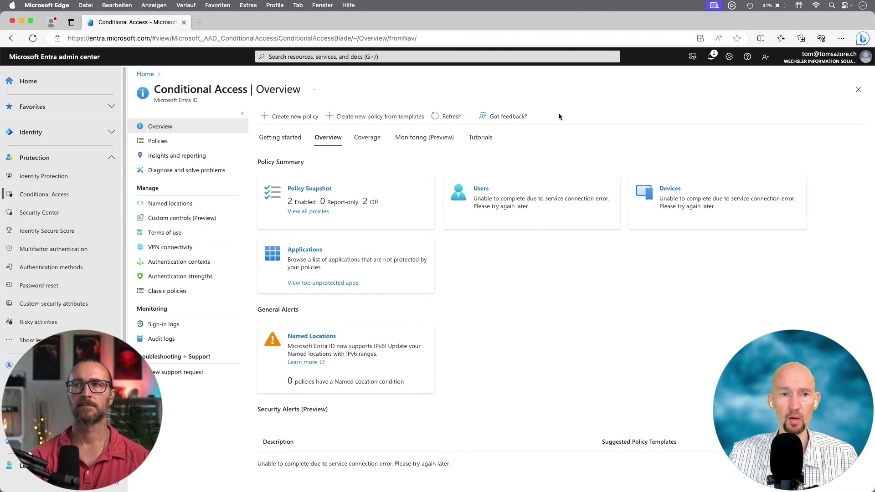
pyautogui.click(156, 141)
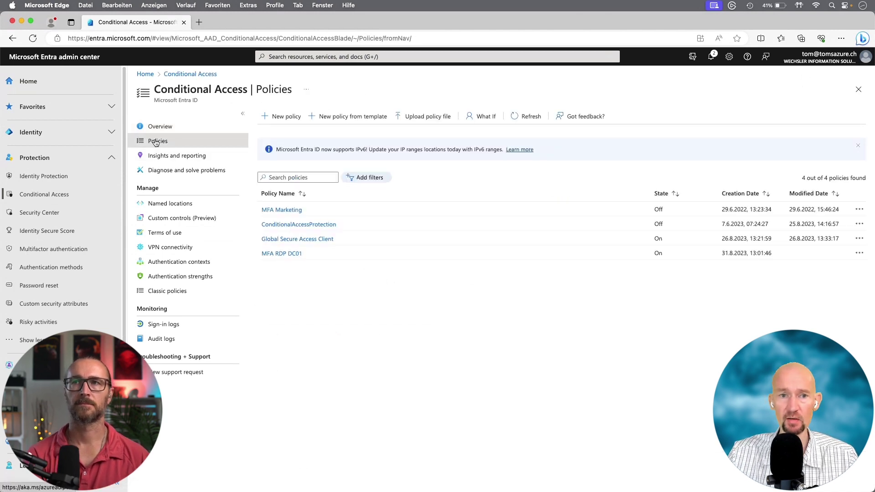
pyautogui.click(287, 254)
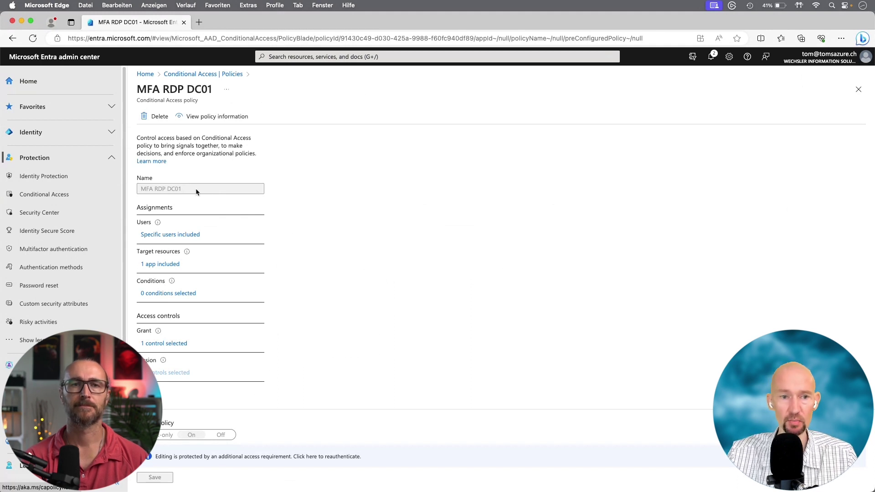
pyautogui.click(187, 234)
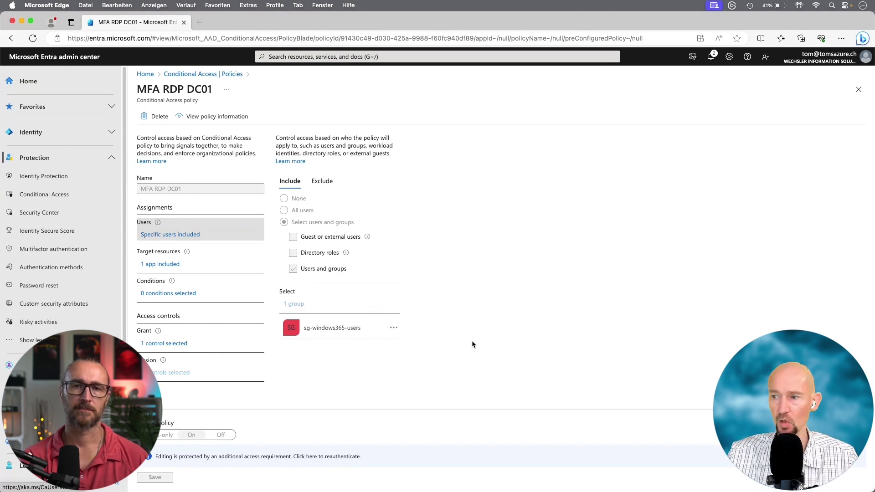
# Try to delete the MFA RDP DC01 policy, cancel the request and return to the policy list
pyautogui.click(158, 119)
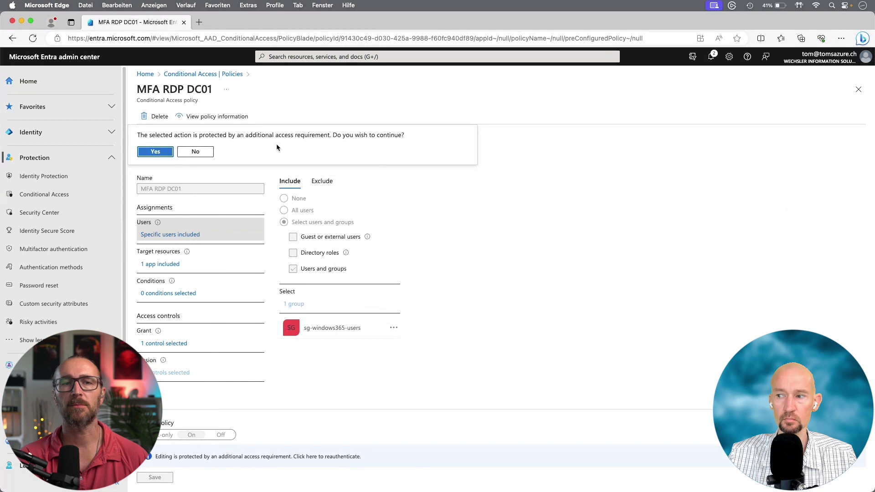
pyautogui.press('Escape')
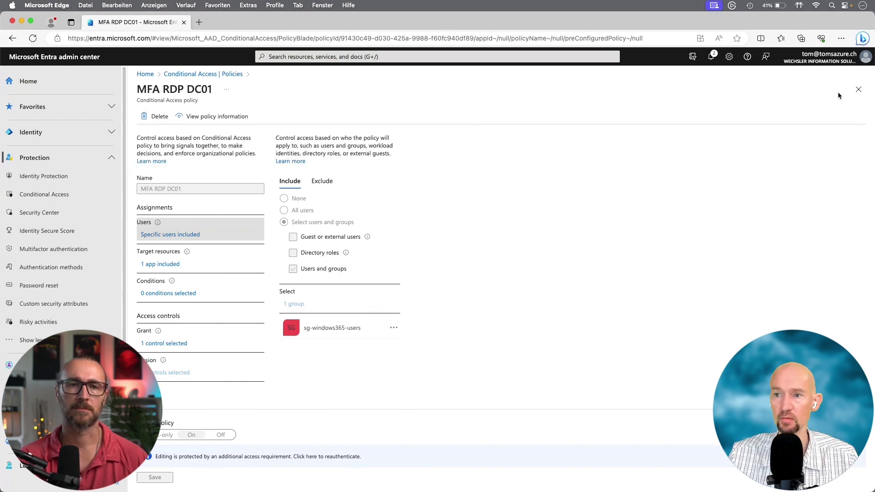
pyautogui.click(859, 89)
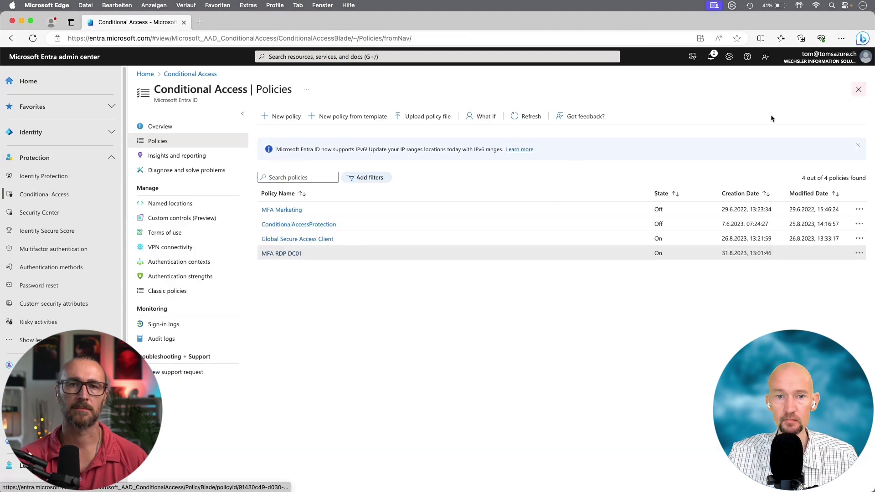
# Examine the target resources and grant controls of the ConditionalAccessProtection policy, and return to the policy list
pyautogui.click(316, 227)
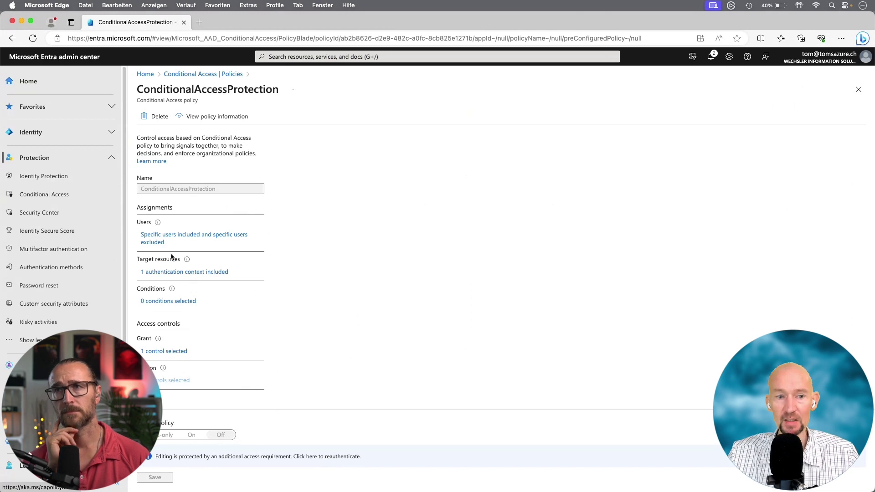
pyautogui.click(179, 273)
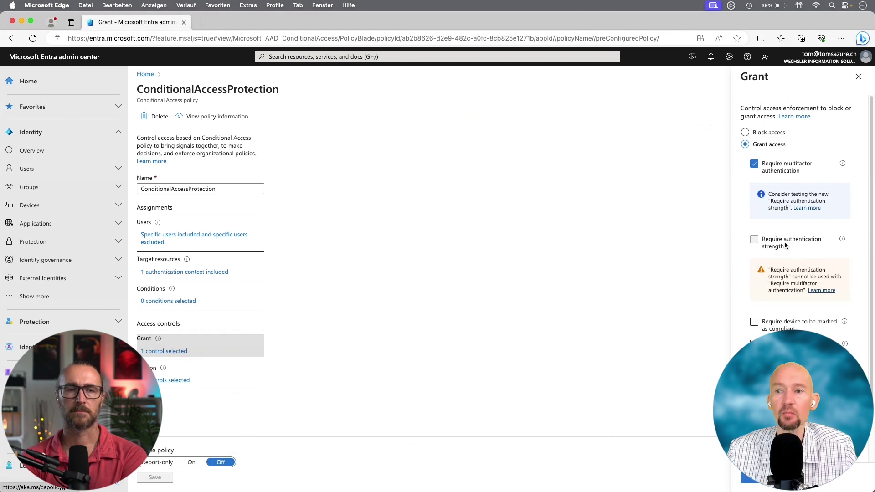
pyautogui.press('Escape')
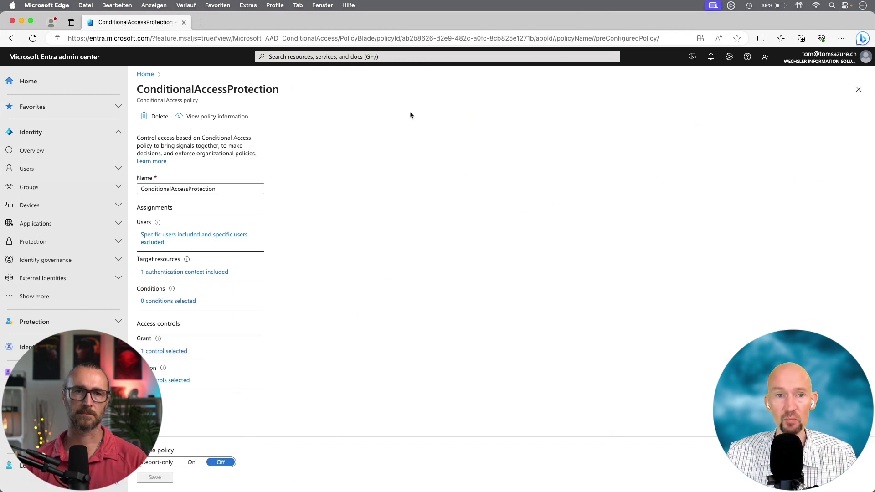
pyautogui.click(858, 89)
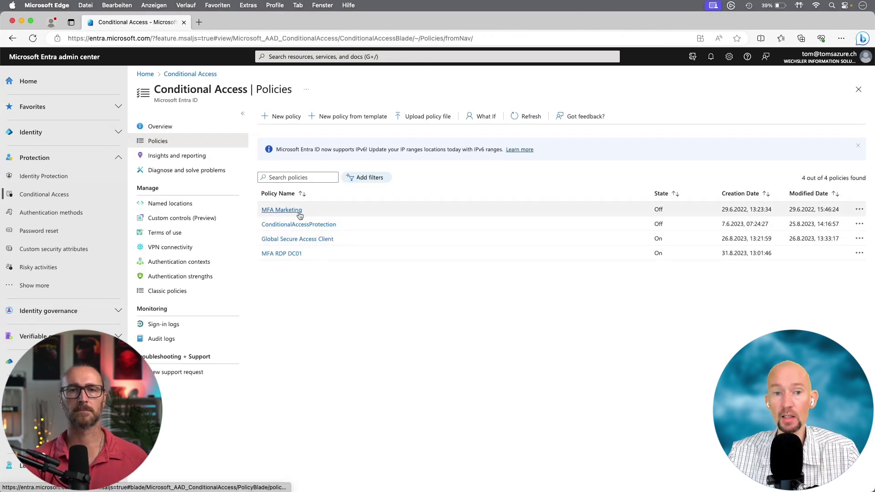